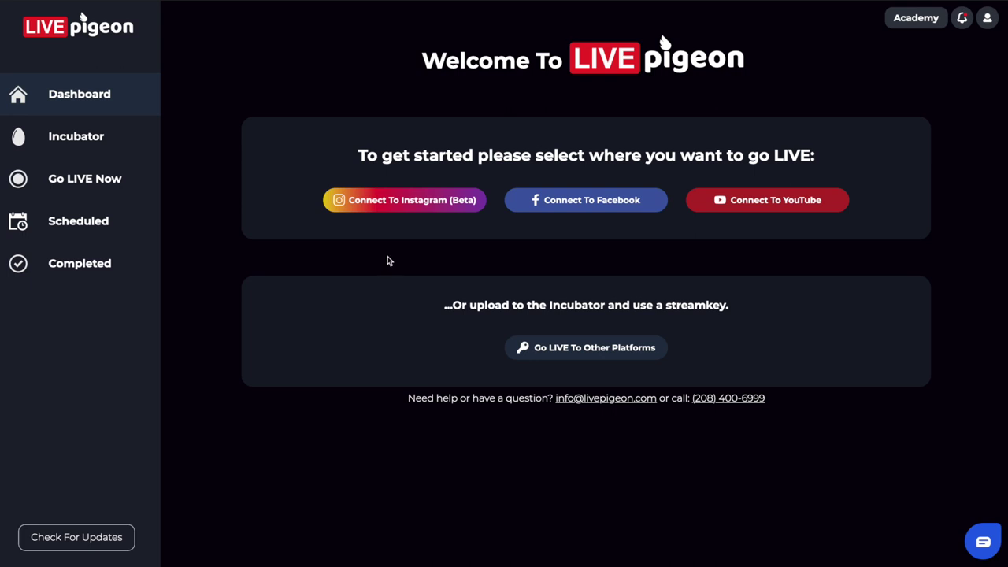
# - Connect to Facebook and start a Go LIVE Now video titled "How to go LIVE to Facebook with the Go LIVE now button"
pyautogui.click(570, 207)
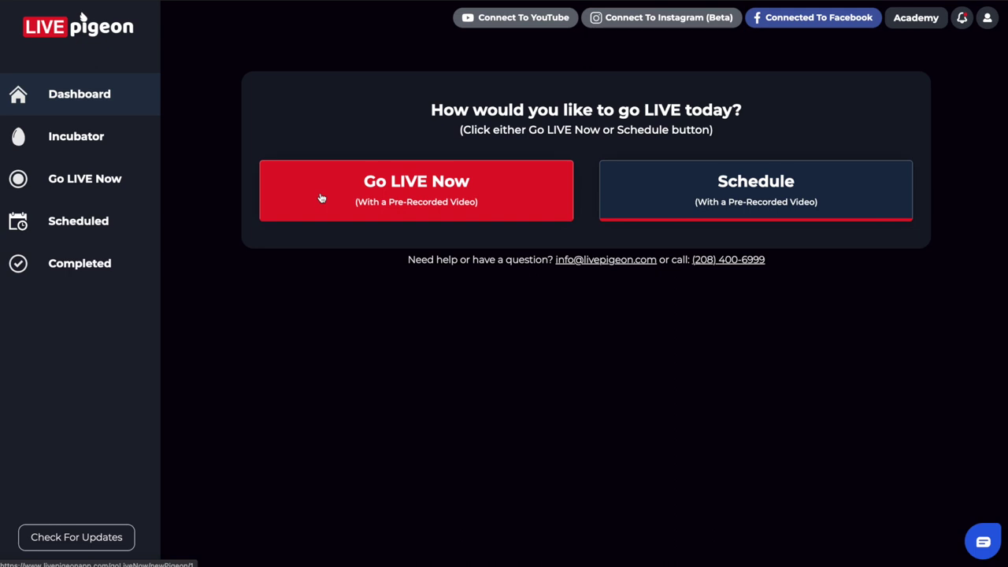
pyautogui.click(321, 199)
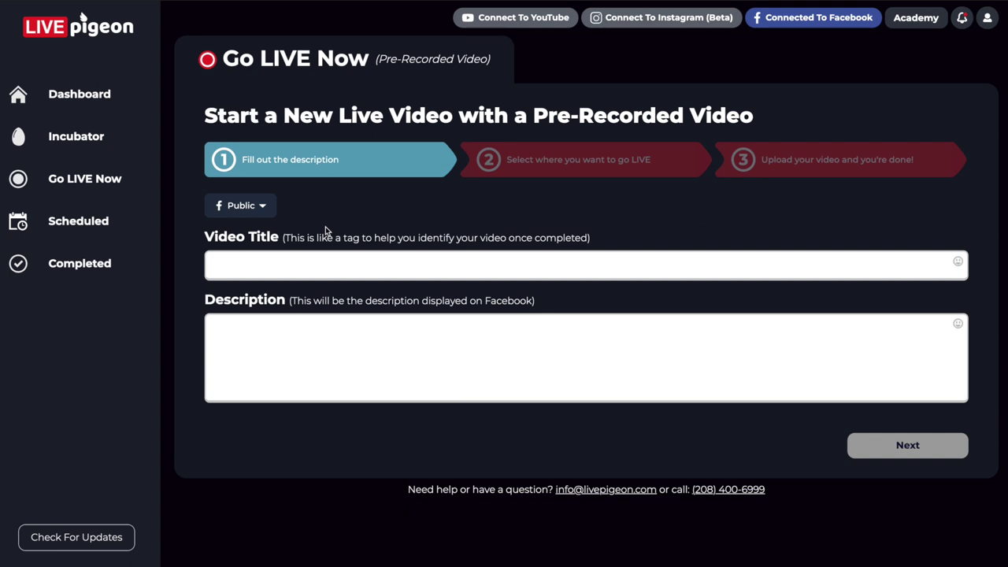
pyautogui.click(277, 265)
pyautogui.write('How to go LIVE to Facebook with the Go LIVE now button')
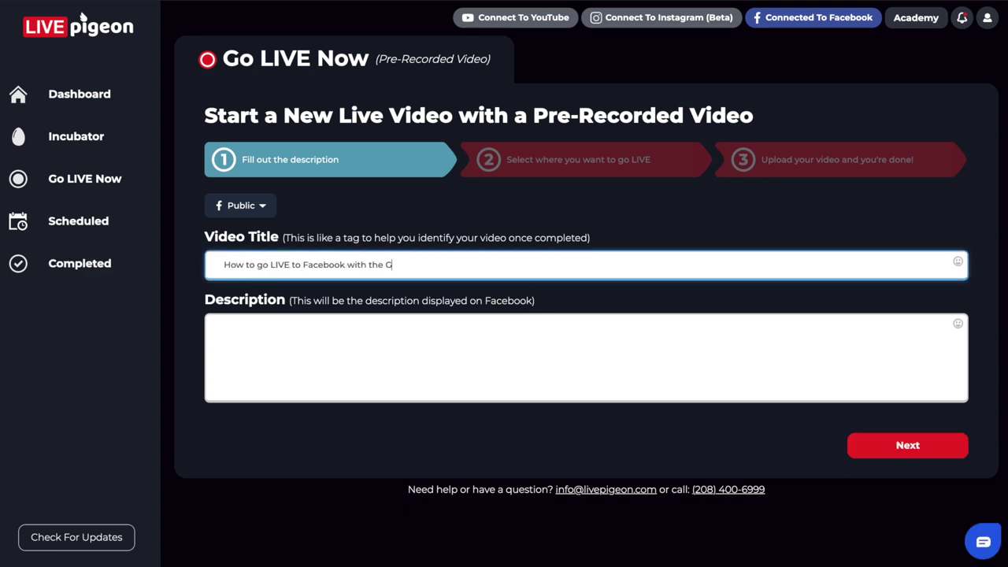
# - Enter the description "In this video I want to show you how the go LIVE now button works." and proceed to choosing destinations
pyautogui.click(280, 332)
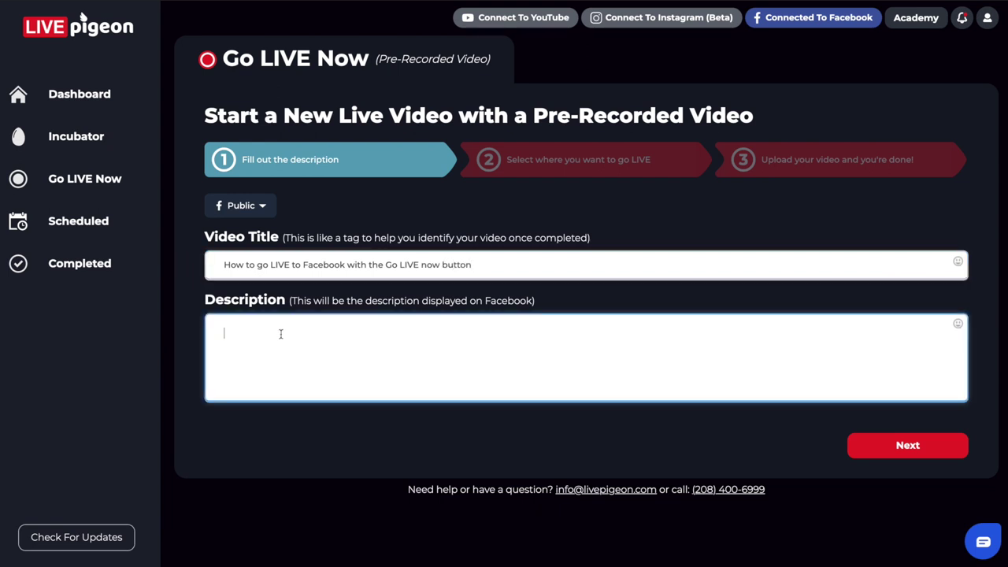
pyautogui.write('In this video I want to show you how the go LIVE now button works.')
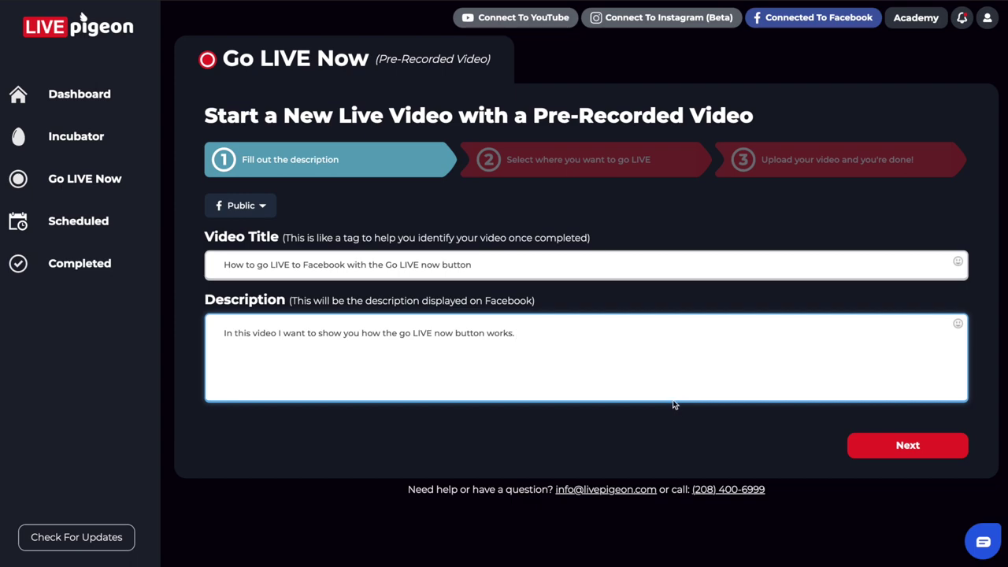
pyautogui.click(878, 447)
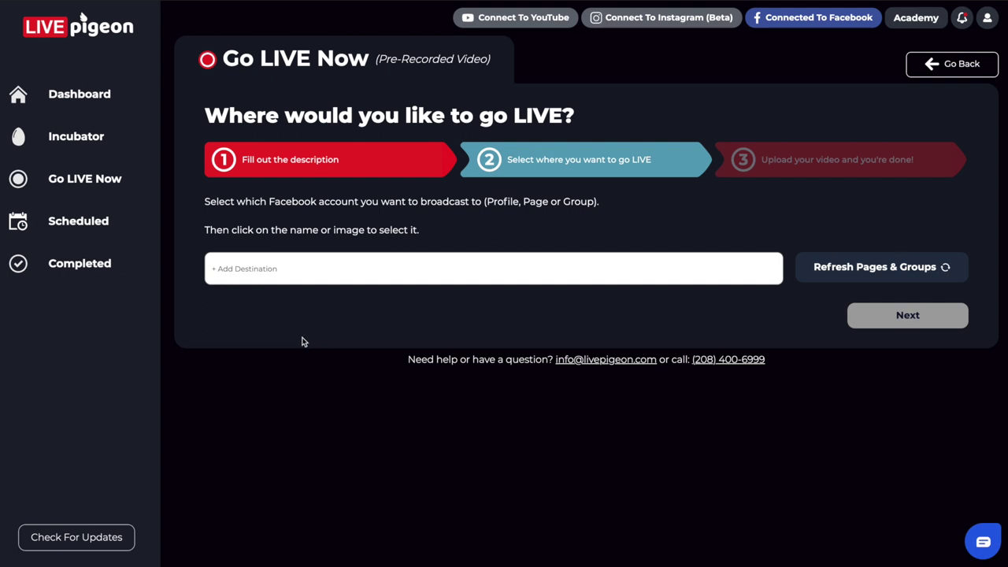
# - Add the Testing Videos page as the destination for the live video
pyautogui.click(303, 273)
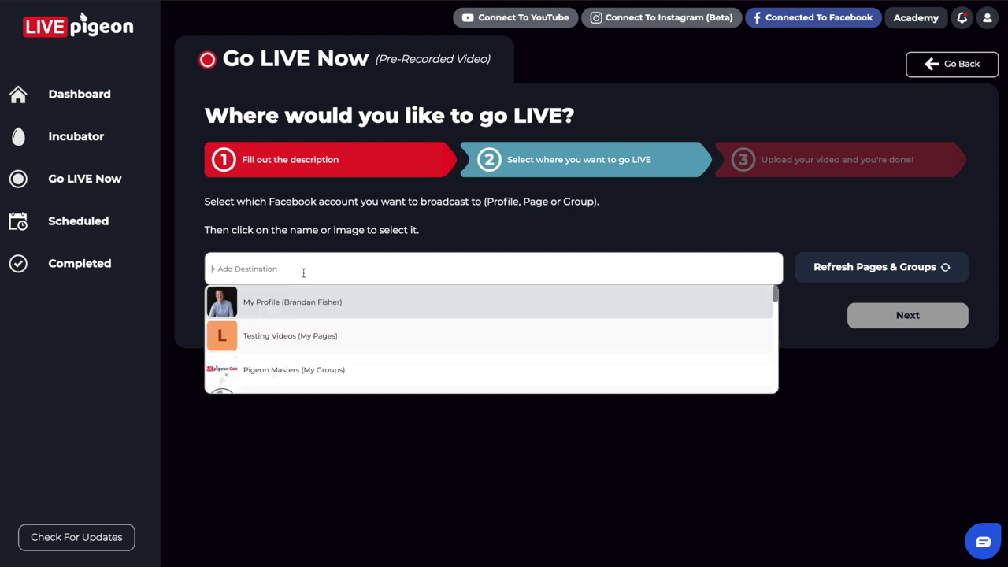
pyautogui.click(544, 234)
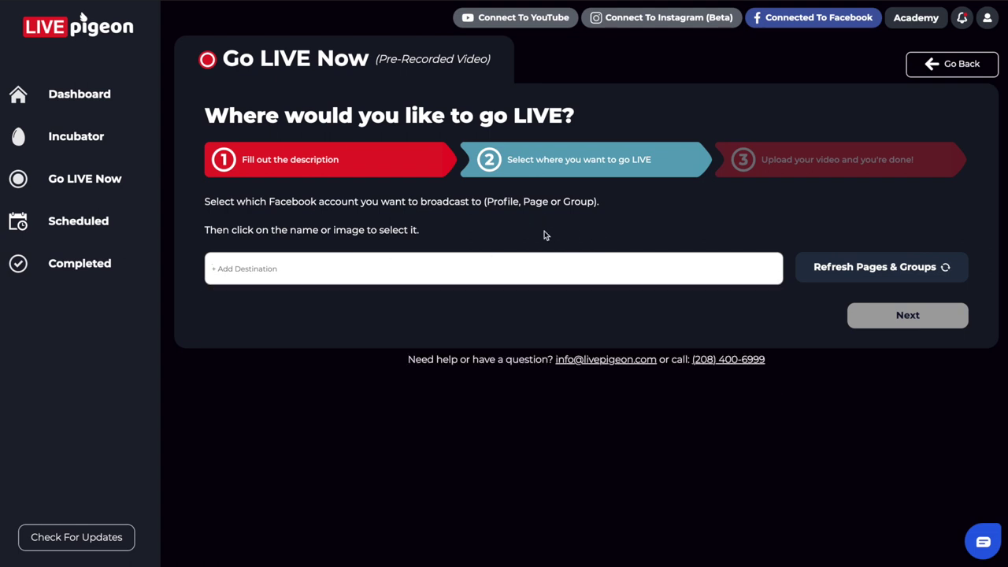
pyautogui.click(310, 275)
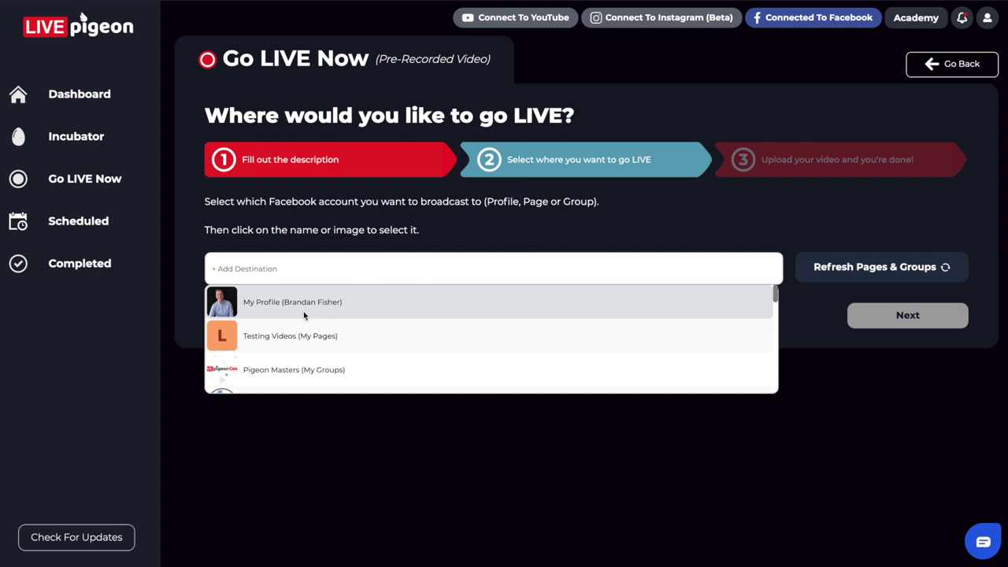
pyautogui.click(257, 337)
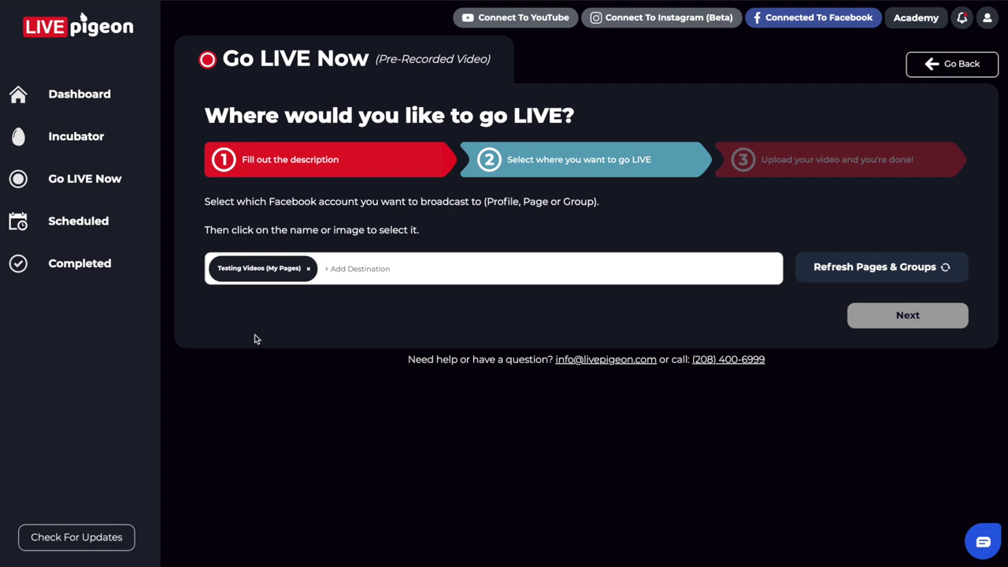
# - Add the personal Facebook profile and the page bearing the account owner's name as further destinations
pyautogui.click(345, 269)
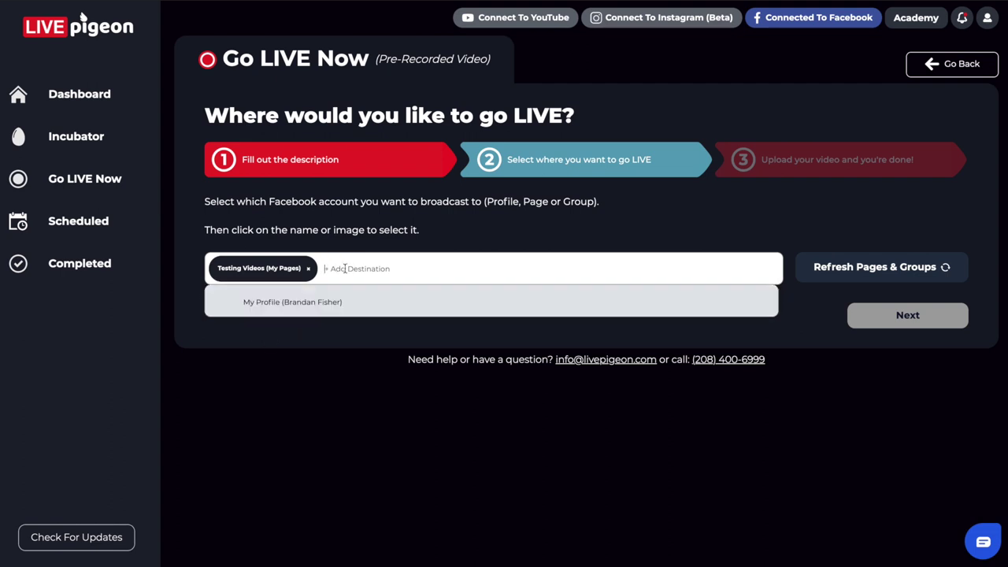
pyautogui.click(273, 304)
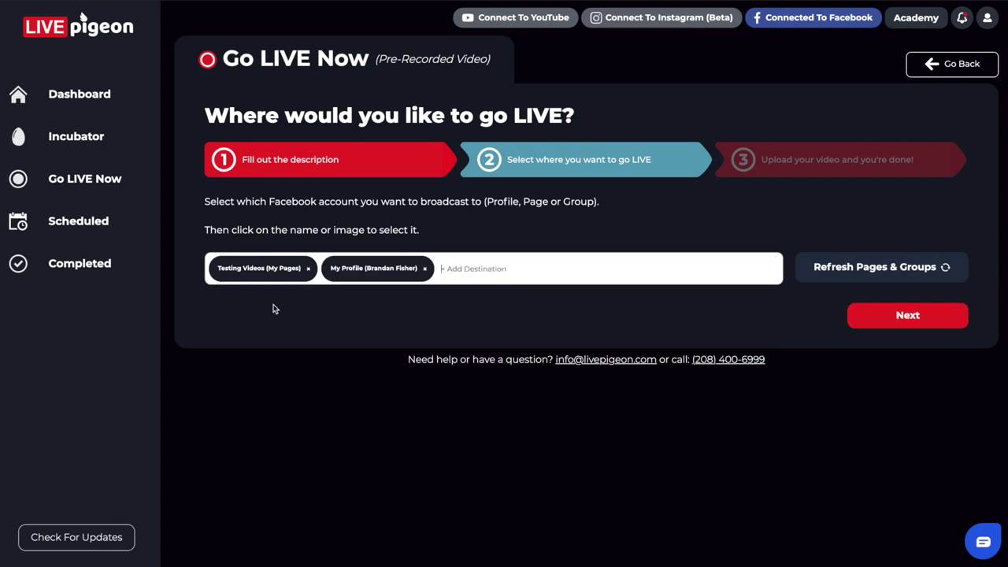
pyautogui.click(493, 268)
pyautogui.scroll(-5, 429, 339)
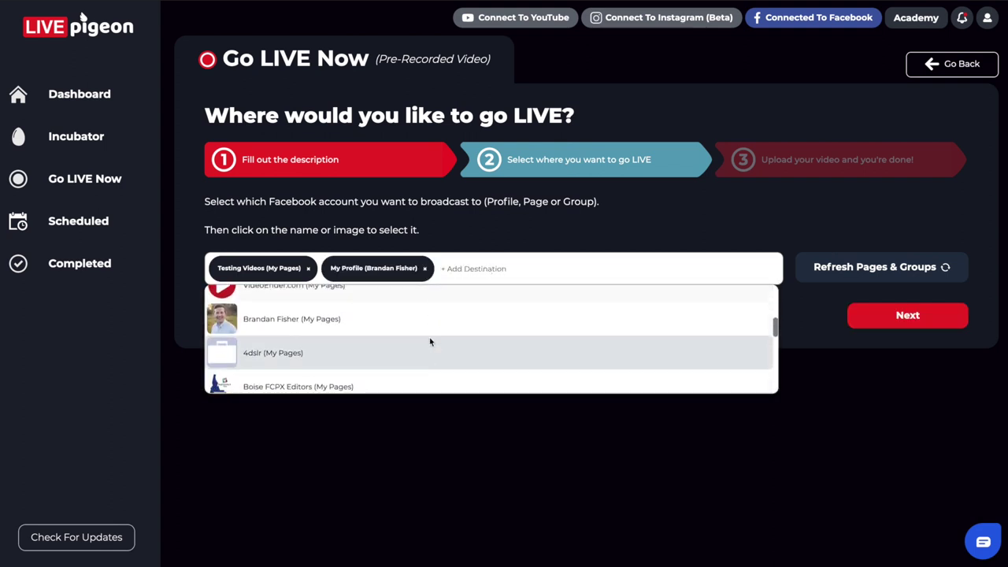
pyautogui.click(315, 315)
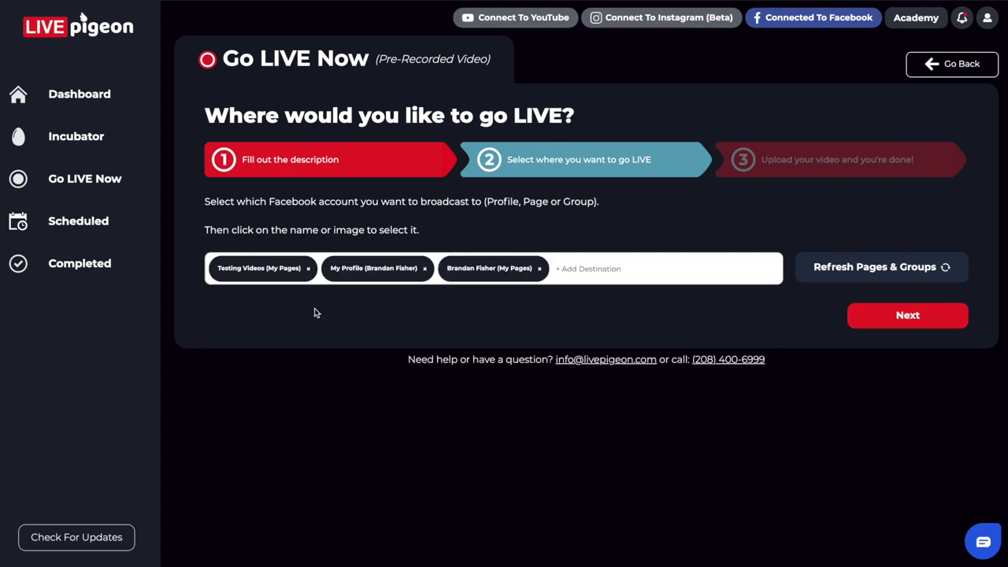
# - Remove the owner-named page and the personal profile from the destinations, keeping only Testing Videos
pyautogui.click(540, 269)
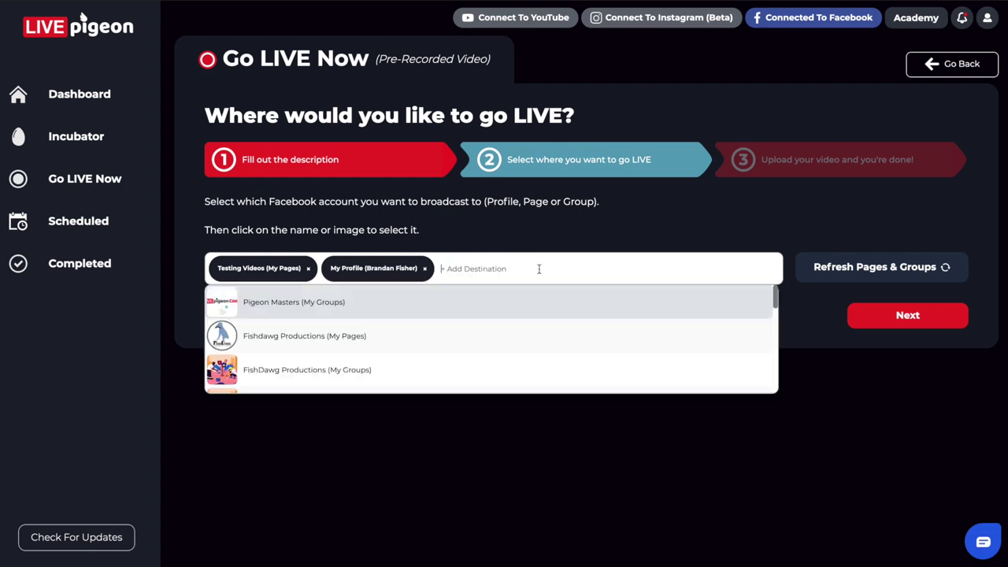
pyautogui.click(425, 268)
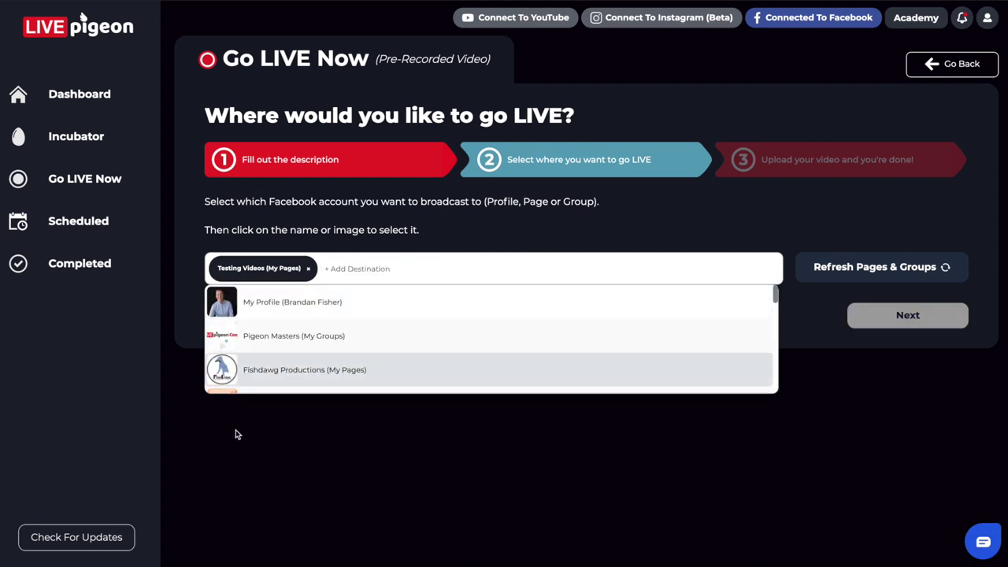
pyautogui.click(300, 499)
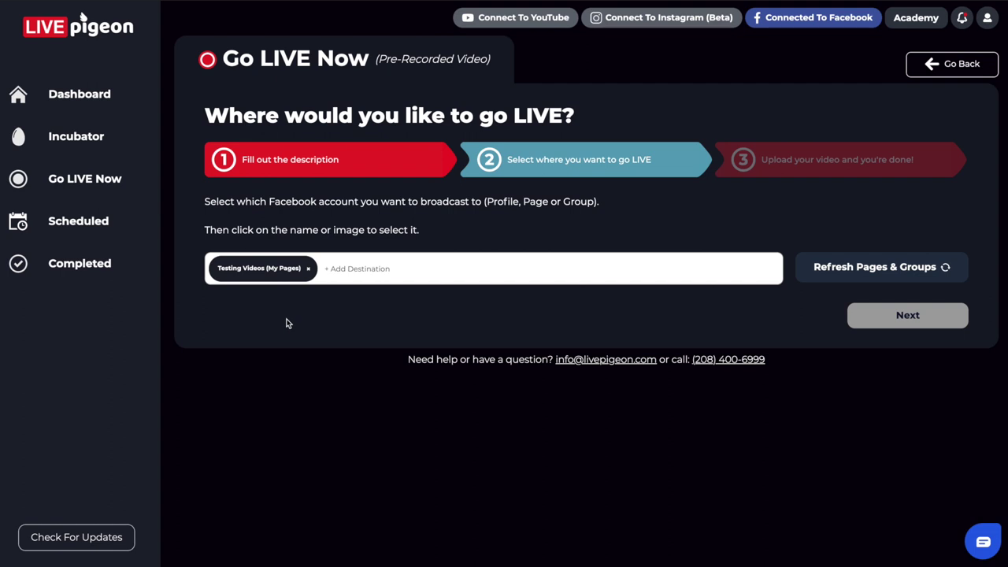
# - Proceed to the video selection and go live with "How to edit your choir trailer.mov" from the Incubator
pyautogui.click(874, 319)
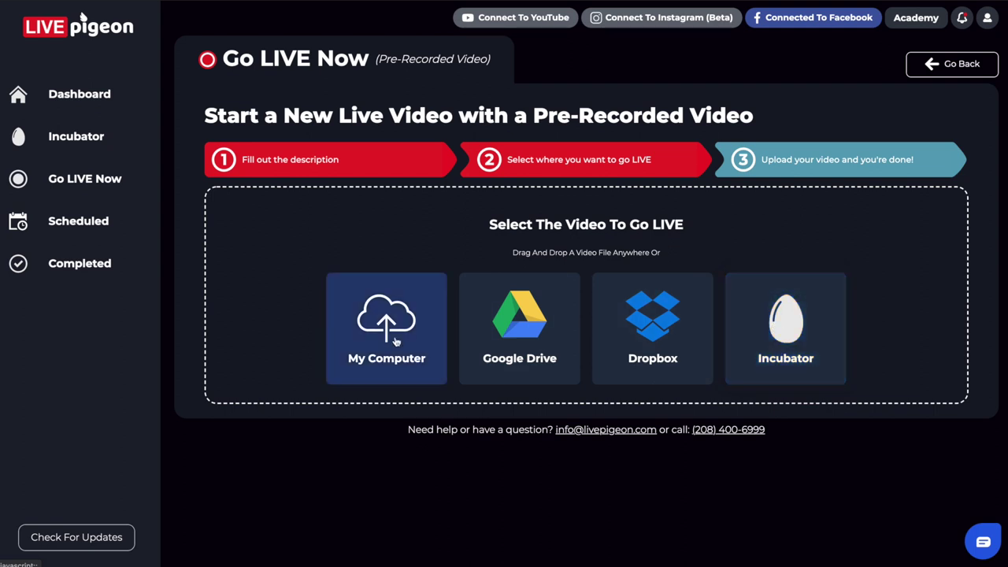
pyautogui.click(770, 330)
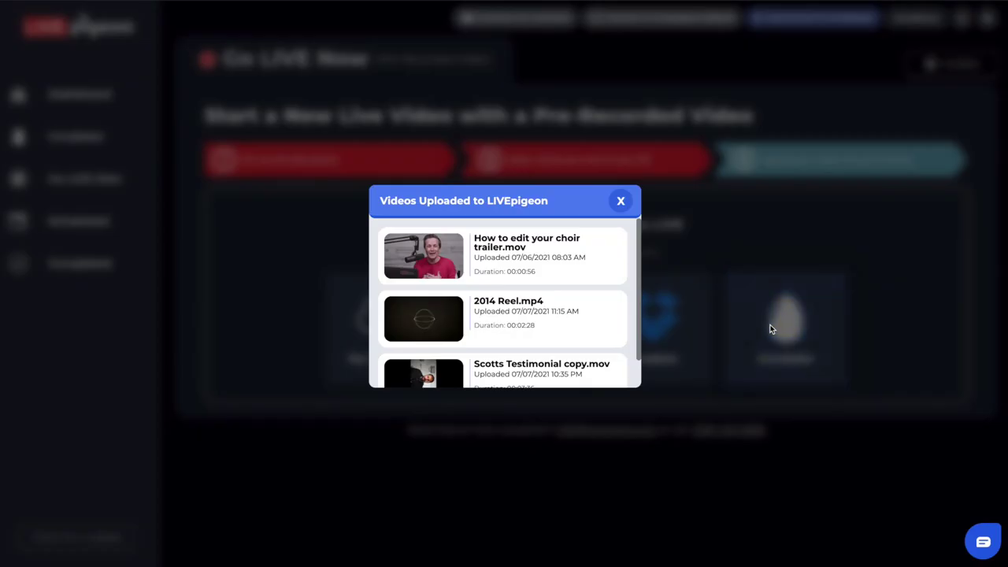
pyautogui.scroll(-1, 540, 314)
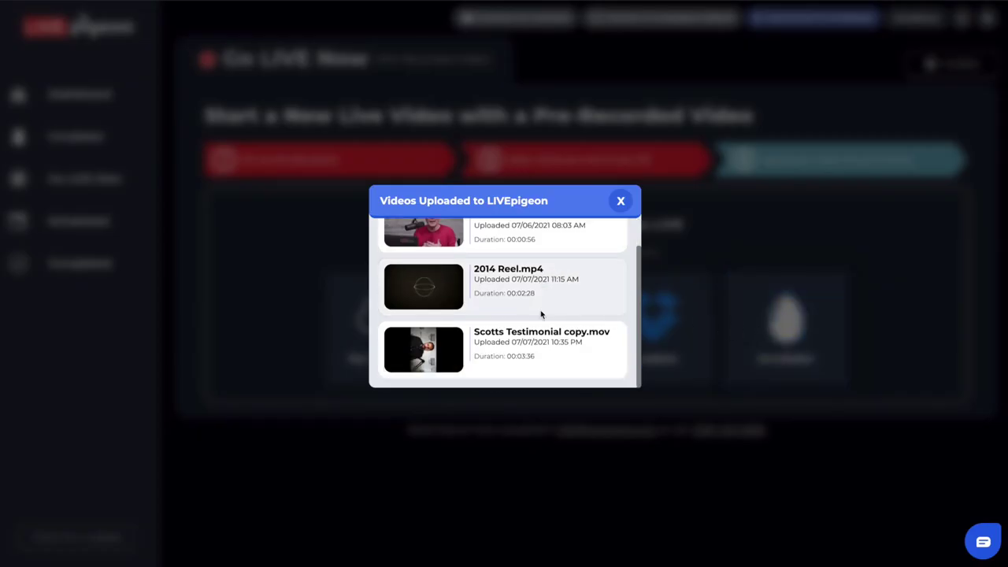
pyautogui.scroll(1, 541, 314)
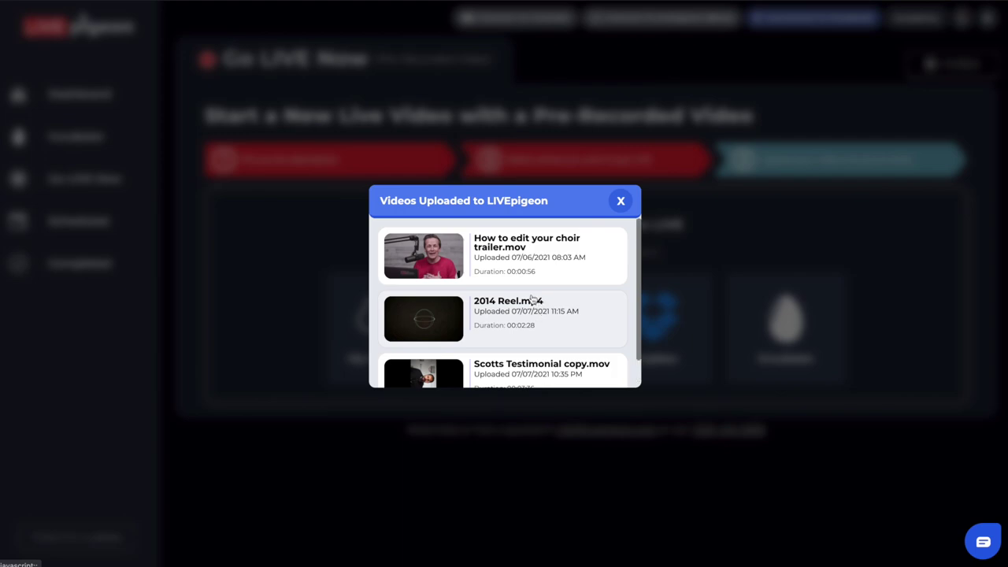
pyautogui.click(501, 246)
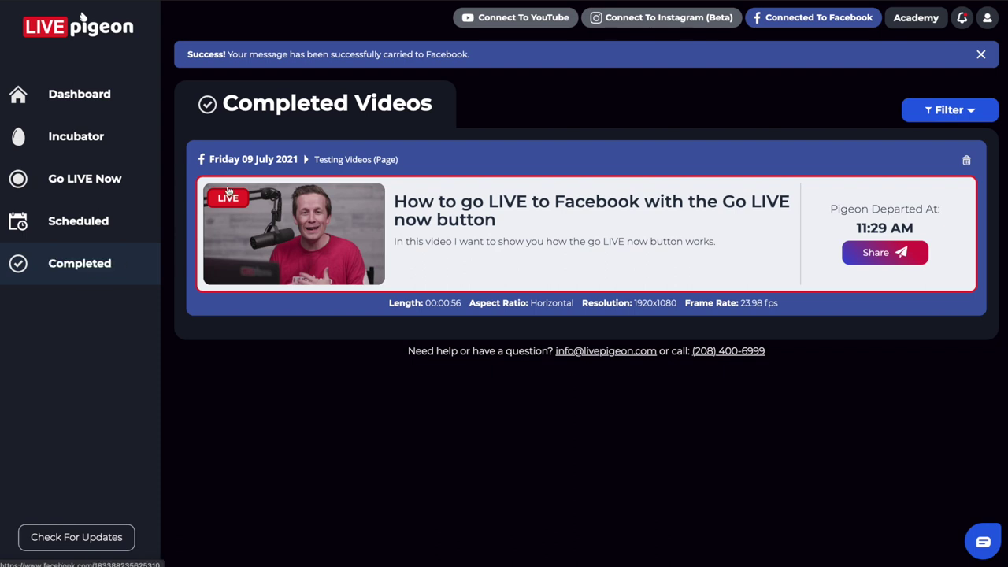
# - Switch to Facebook and look through the Testing Videos page for the live broadcast
pyautogui.click(804, 23)
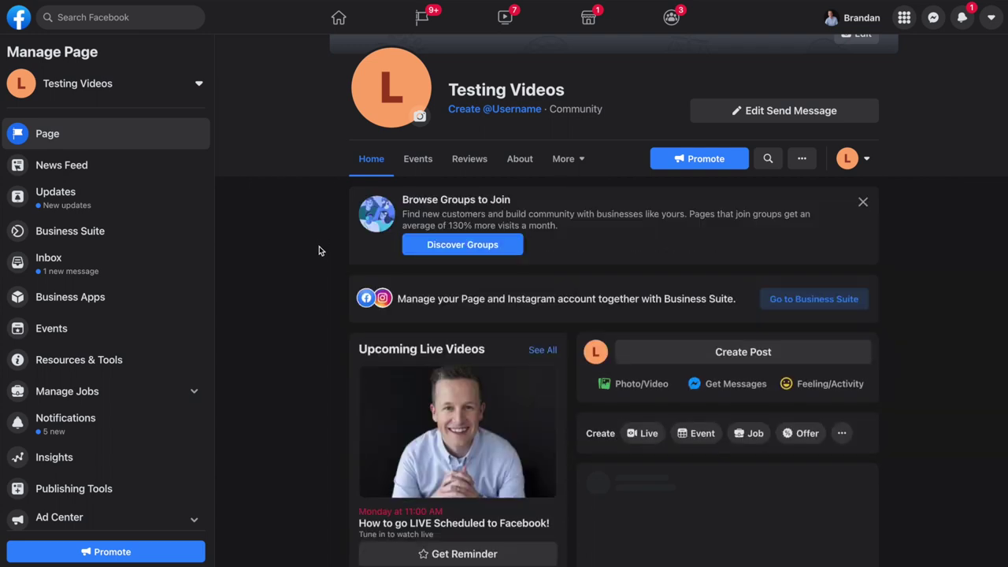
pyautogui.scroll(-3, 319, 255)
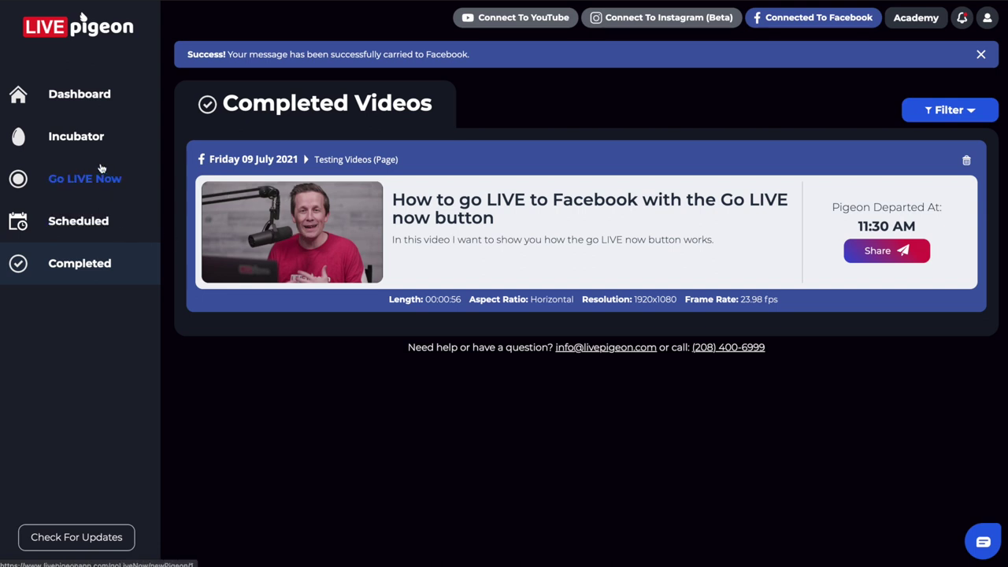
# - Start a Go LIVE Now video from "How to edit your choir trailer" in LIVEpigeon's Incubator, and leave the blank form for the Dashboard
pyautogui.click(82, 139)
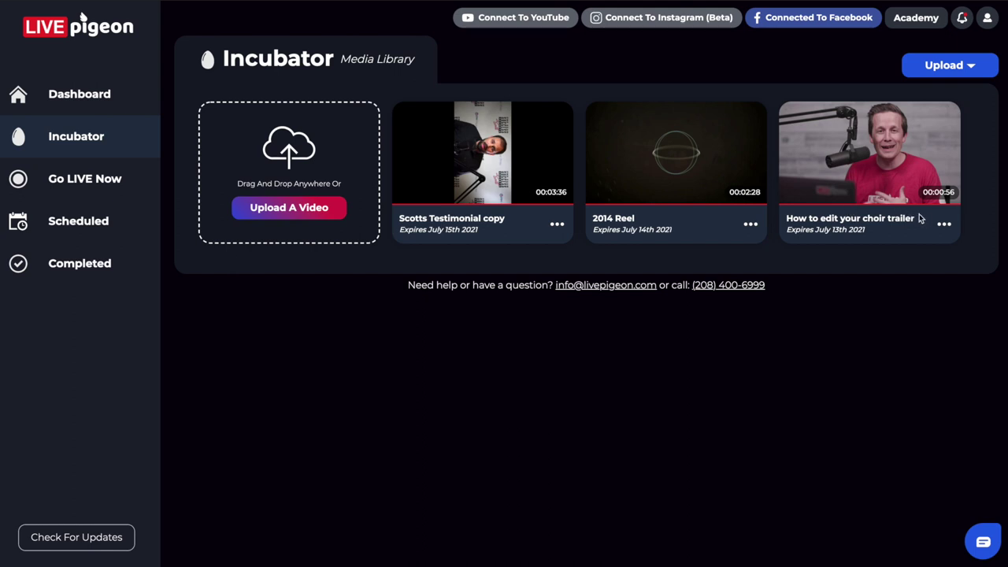
pyautogui.click(944, 226)
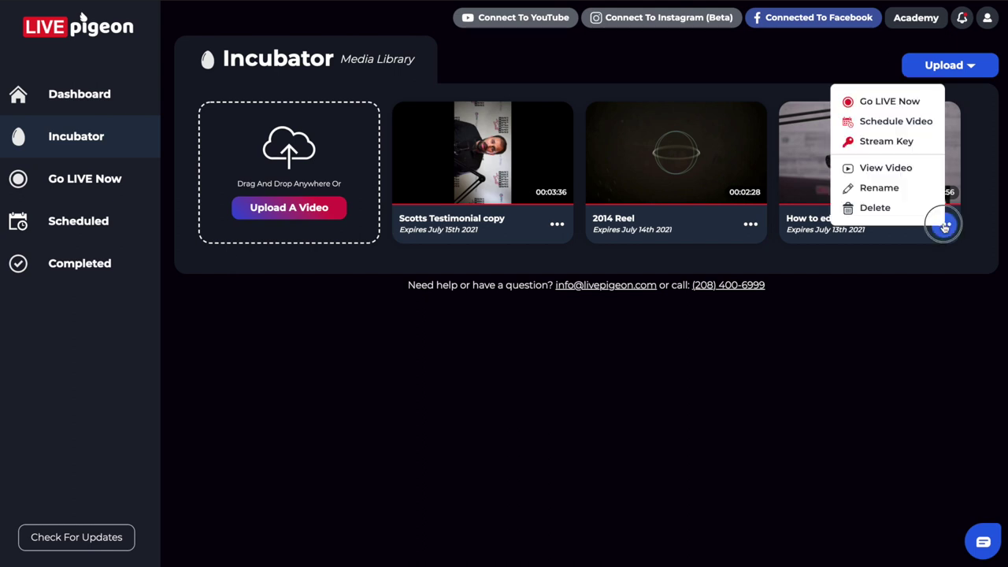
pyautogui.click(879, 102)
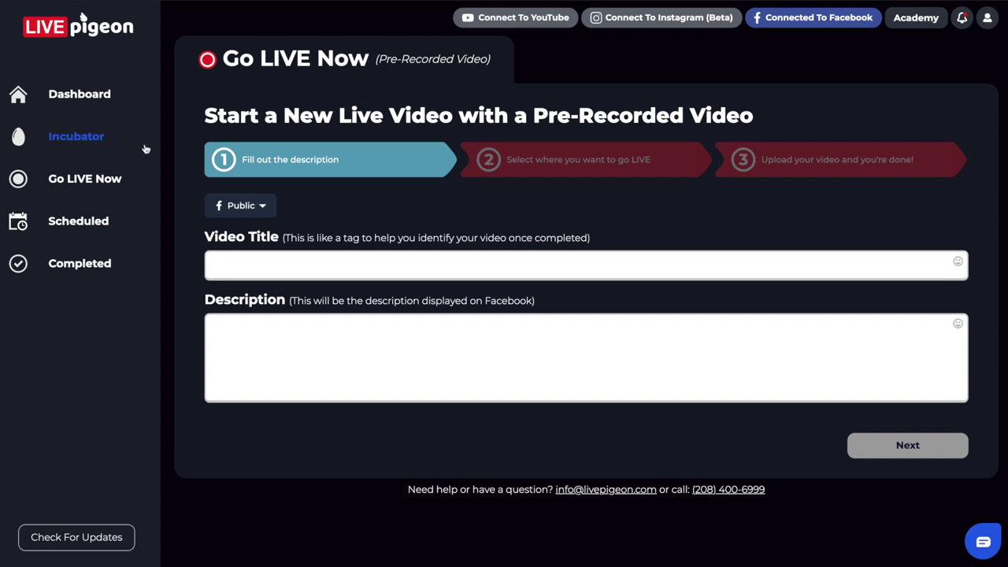
pyautogui.click(86, 96)
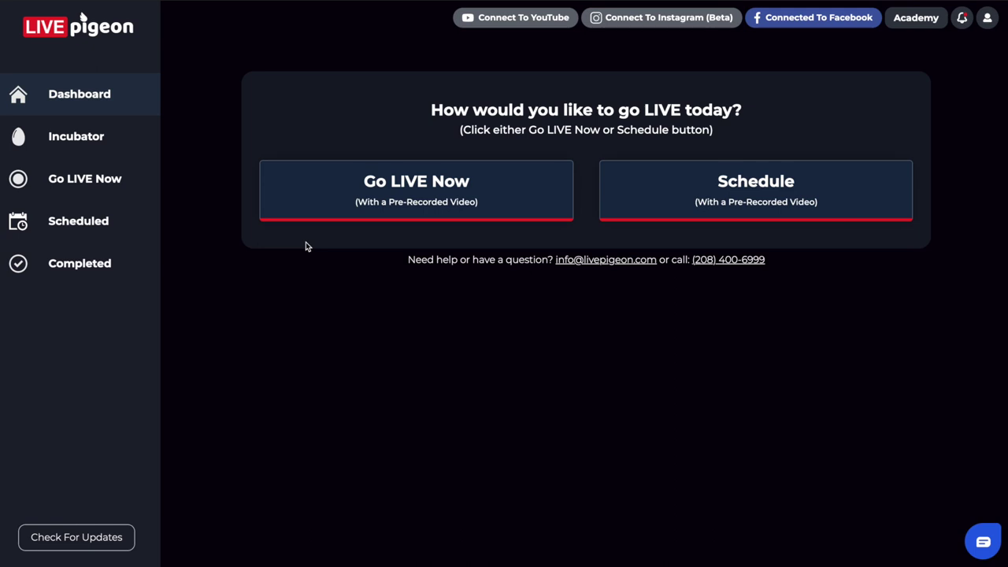
# - Start a Go LIVE Now video from "2014 Reel" in the Incubator, and leave the blank form for the Dashboard
pyautogui.click(86, 137)
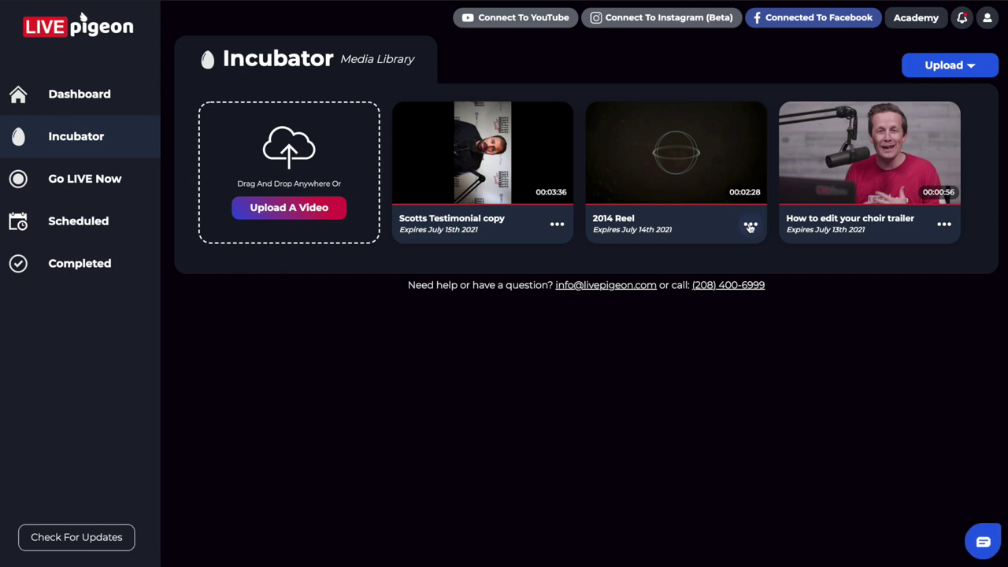
pyautogui.click(750, 225)
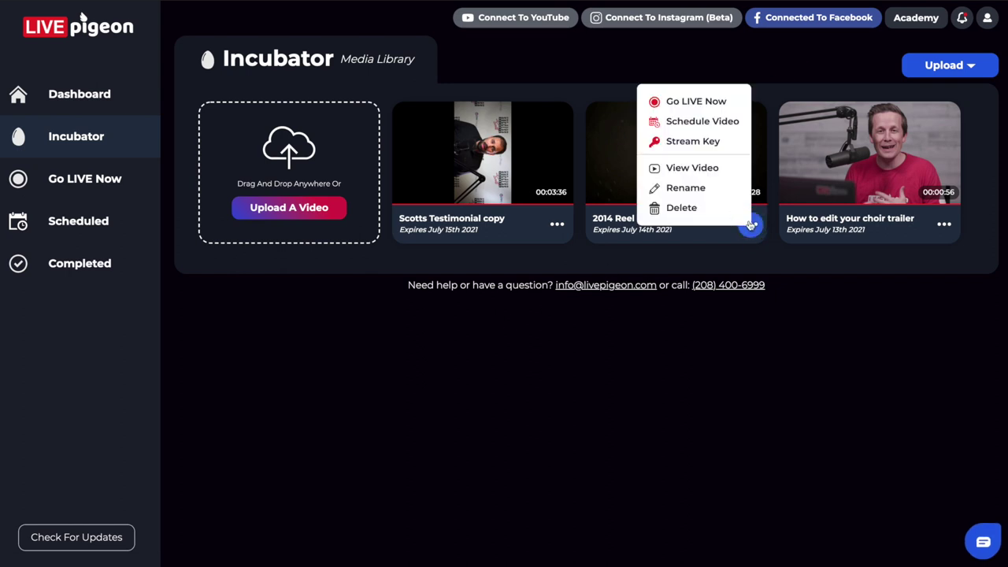
pyautogui.click(684, 102)
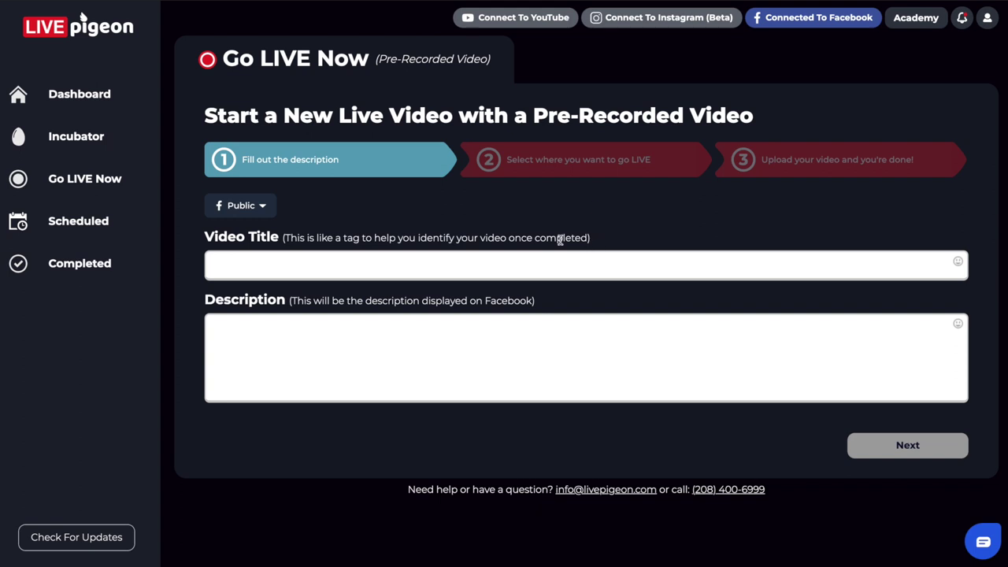
pyautogui.click(67, 95)
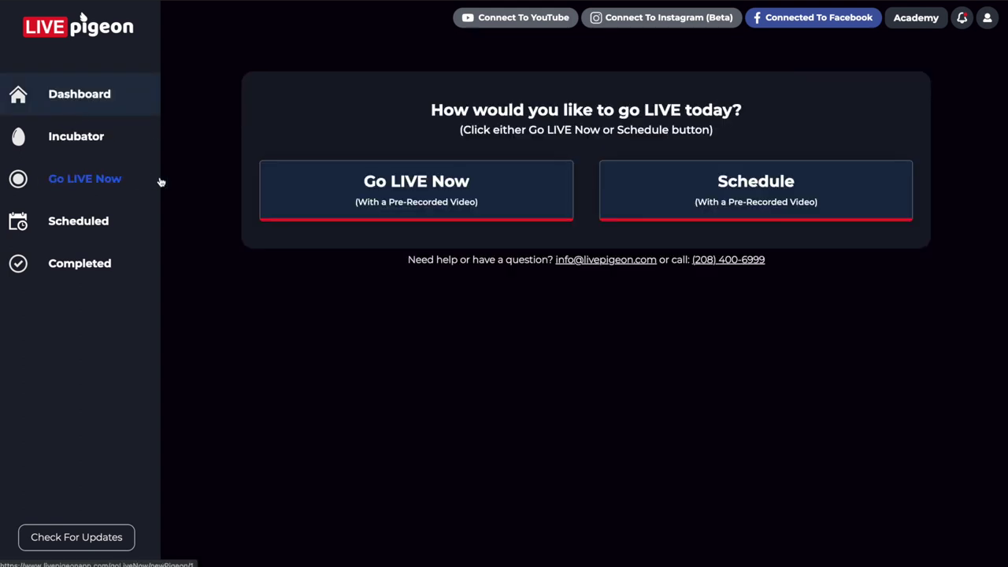